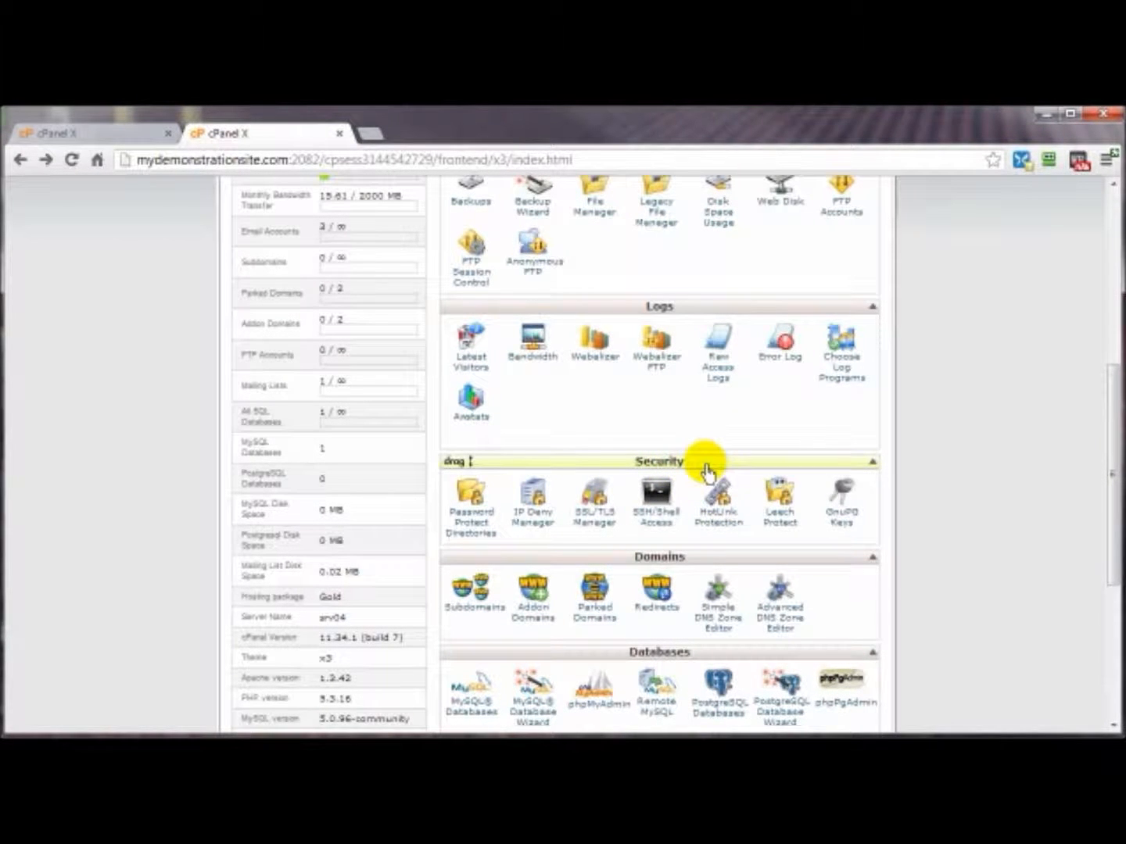
Step: Move the Security section above Preferences on the cPanel home pages of both open sites
left_click_drag(706, 469, 680, 320)
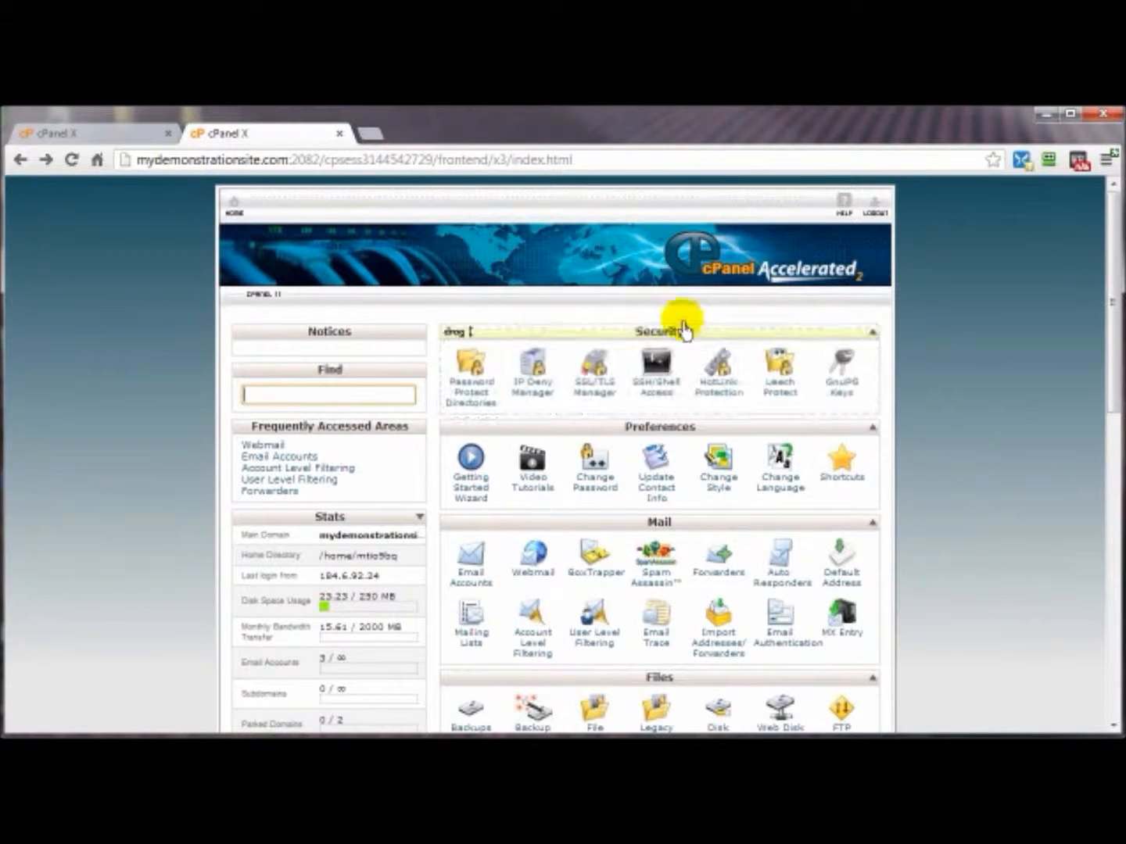
left_click(90, 141)
scroll(716, 468, "down", 5)
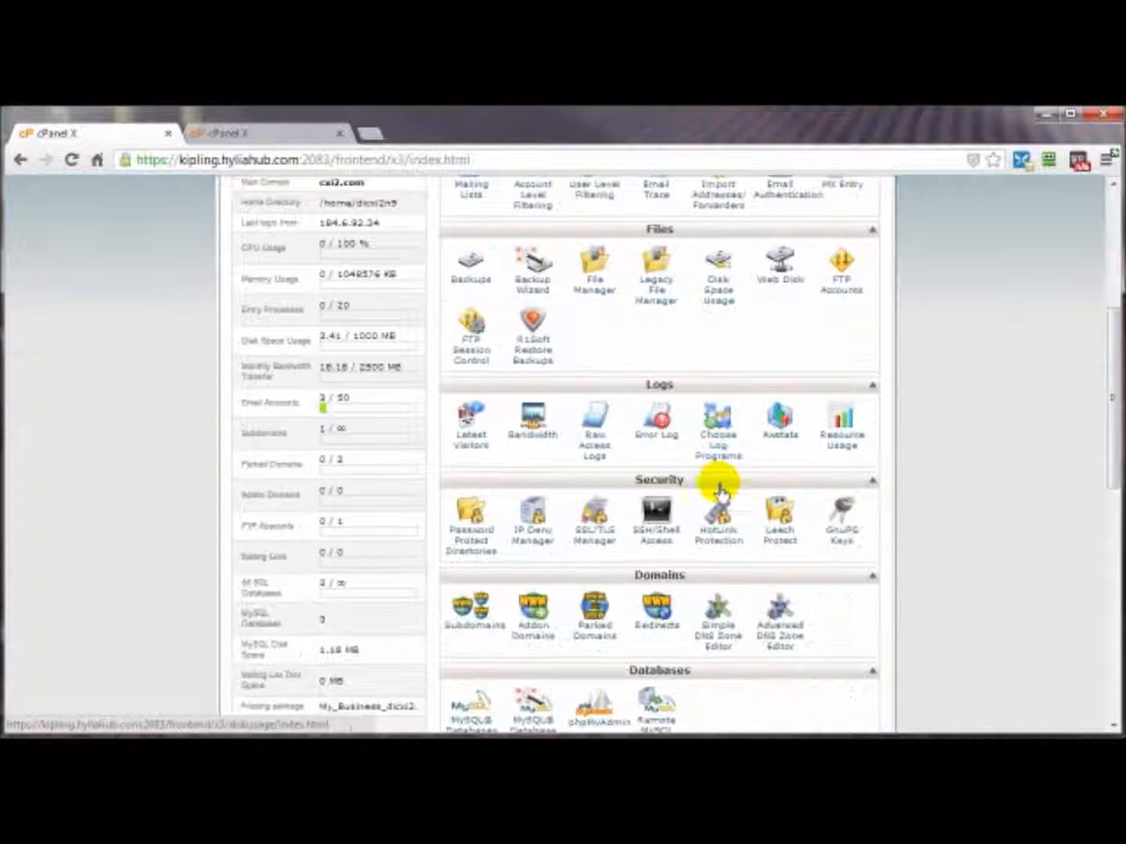
left_click_drag(719, 489, 715, 354)
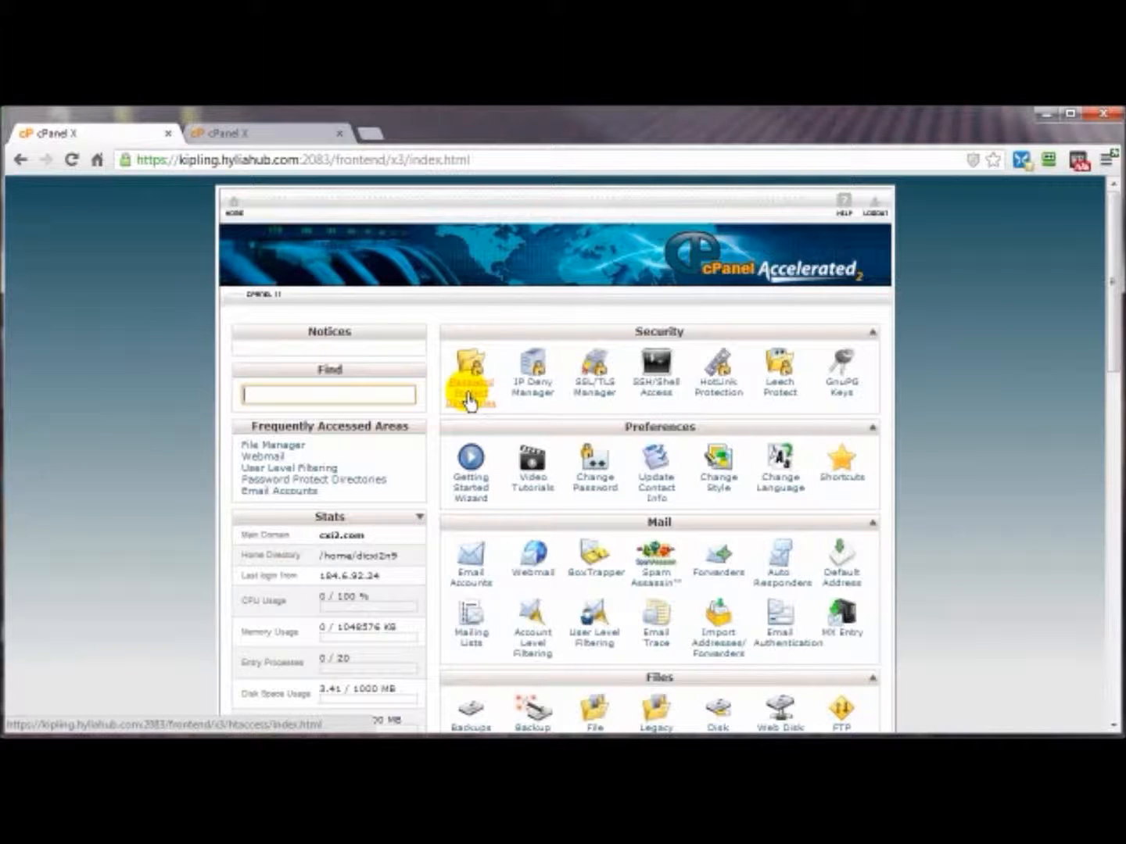
Step: Review the IP Deny Manager's address-blocking options, then visit the SSL/TLS Manager from the cPanel home page
left_click(537, 402)
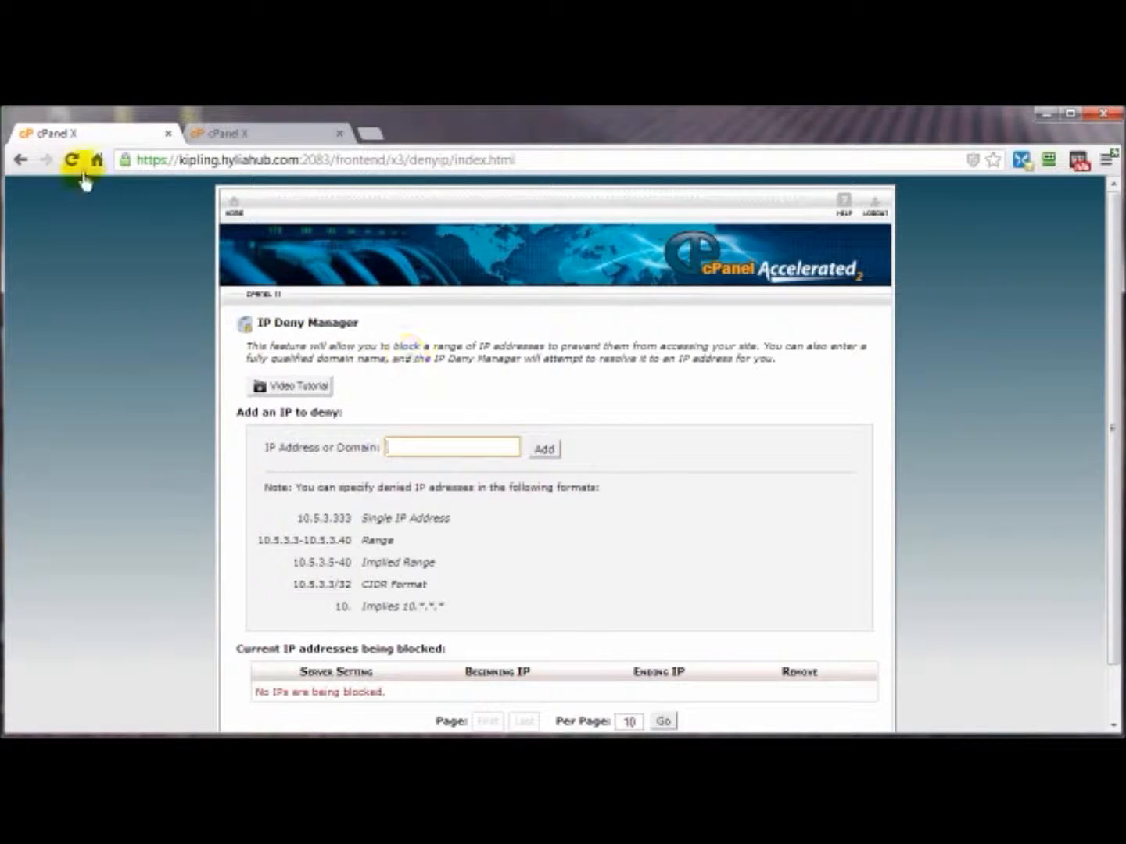
left_click(232, 204)
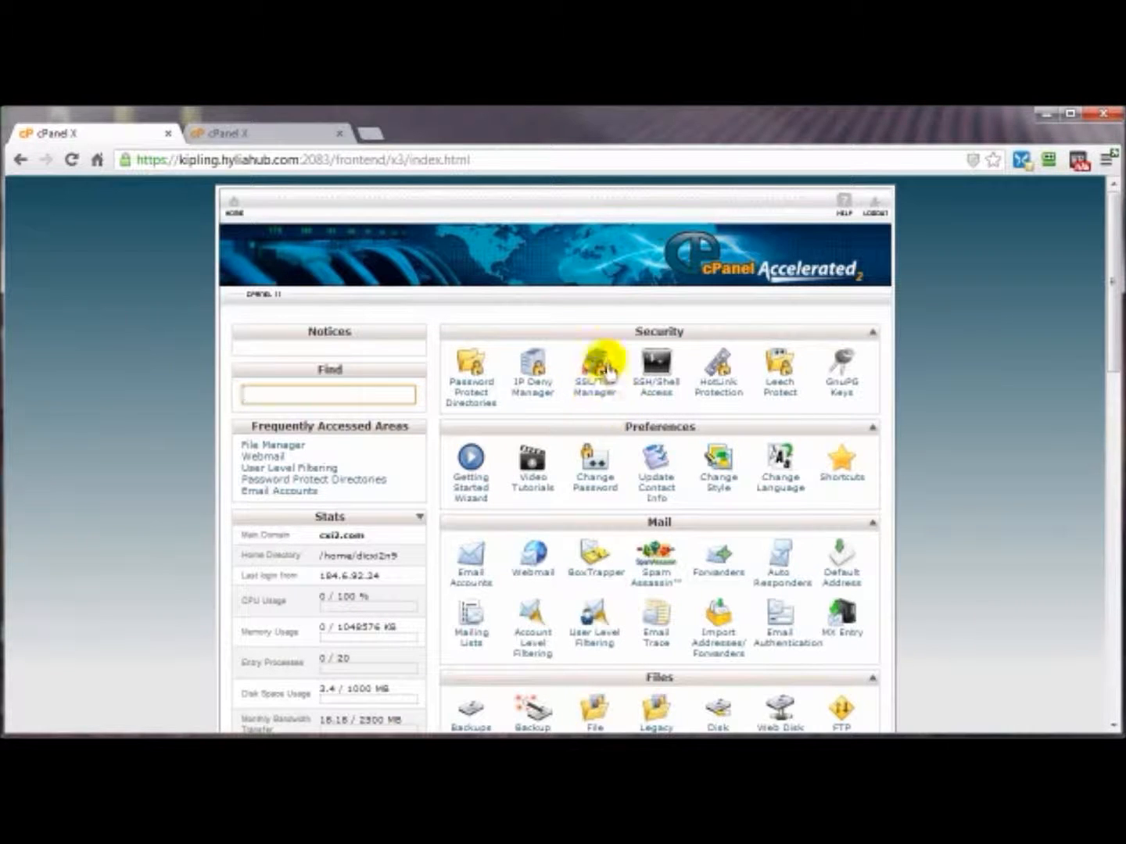
left_click(599, 396)
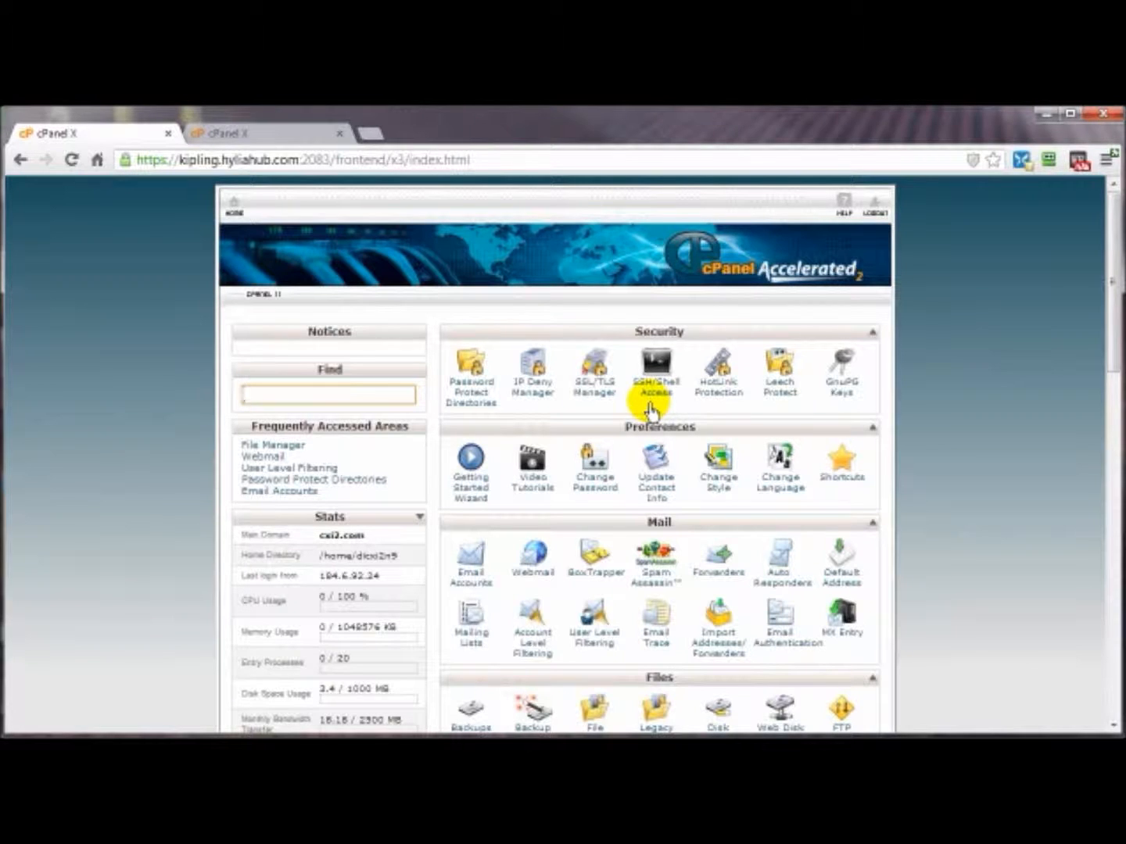
Step: Review the SSH/Shell Access page and its key management section, and return to the cPanel home page
left_click(648, 405)
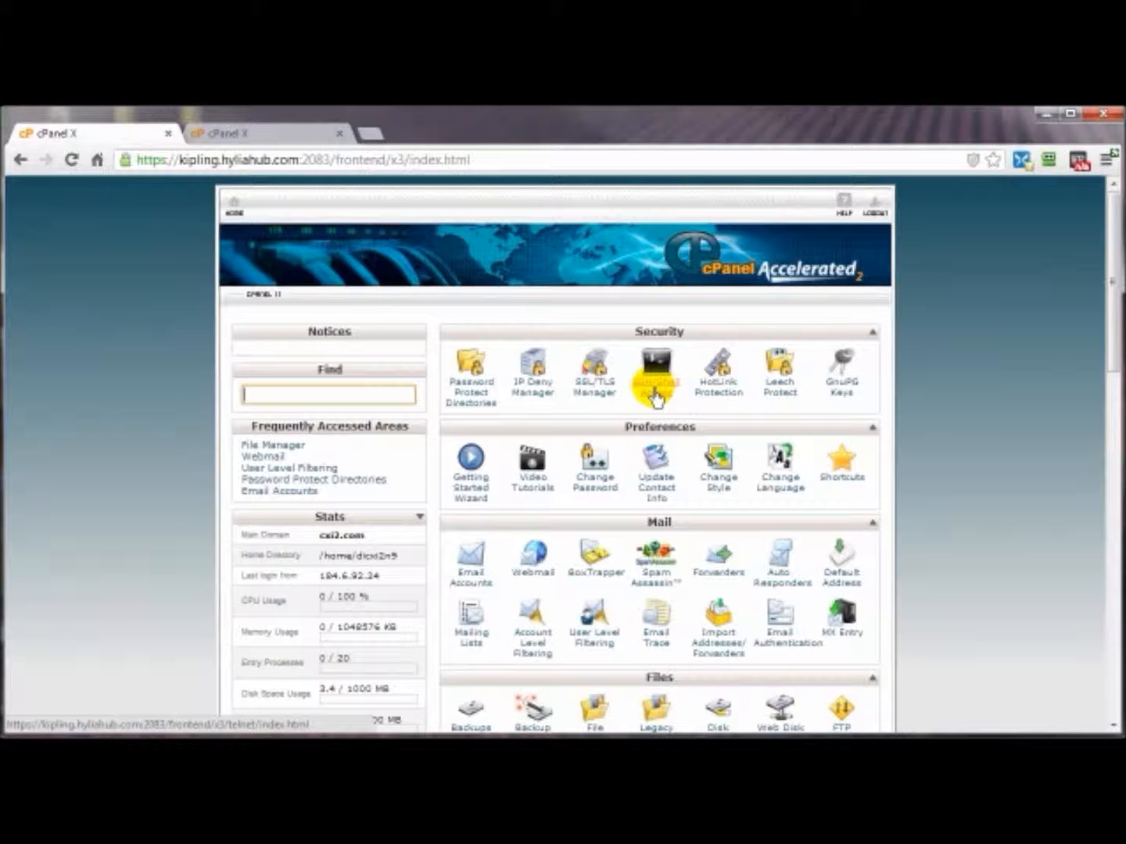
left_click(655, 395)
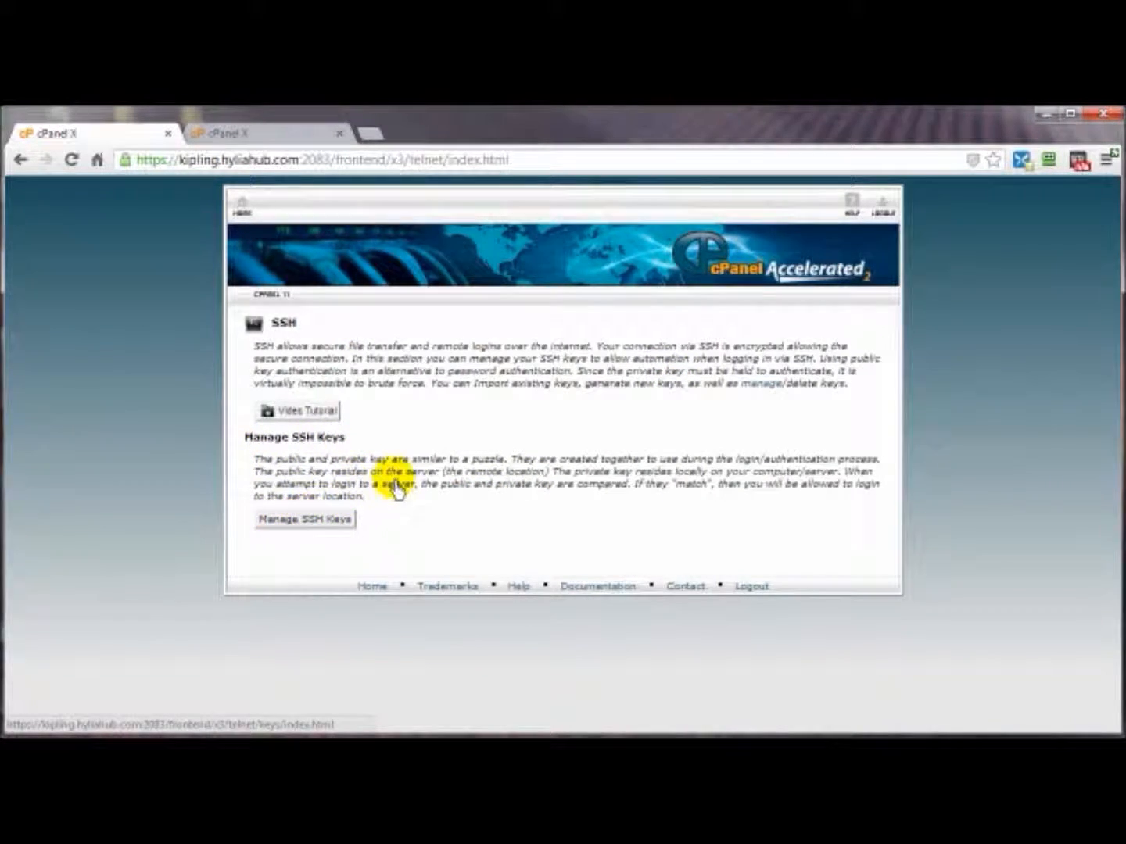
key("alt+Left")
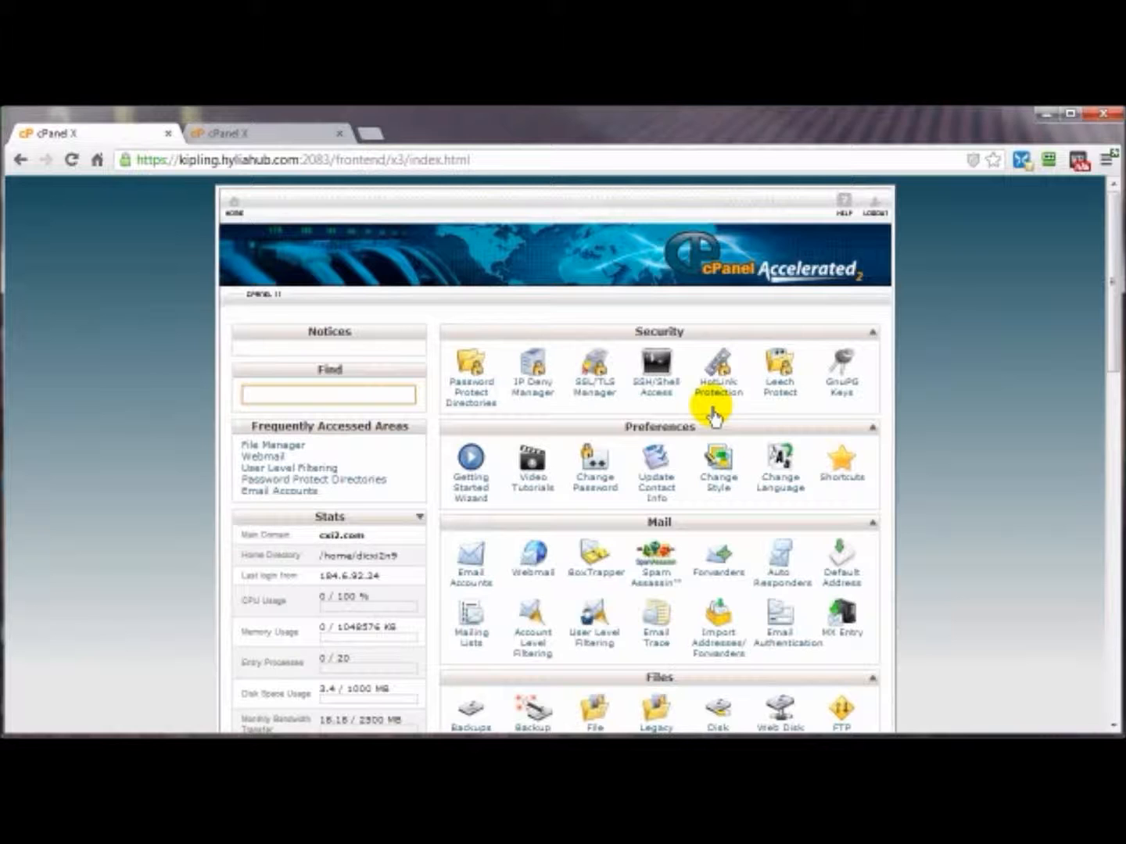
Step: Review the HotLink Protection settings, including allowed URLs and blocked file extensions, and return to the cPanel home page
left_click(719, 392)
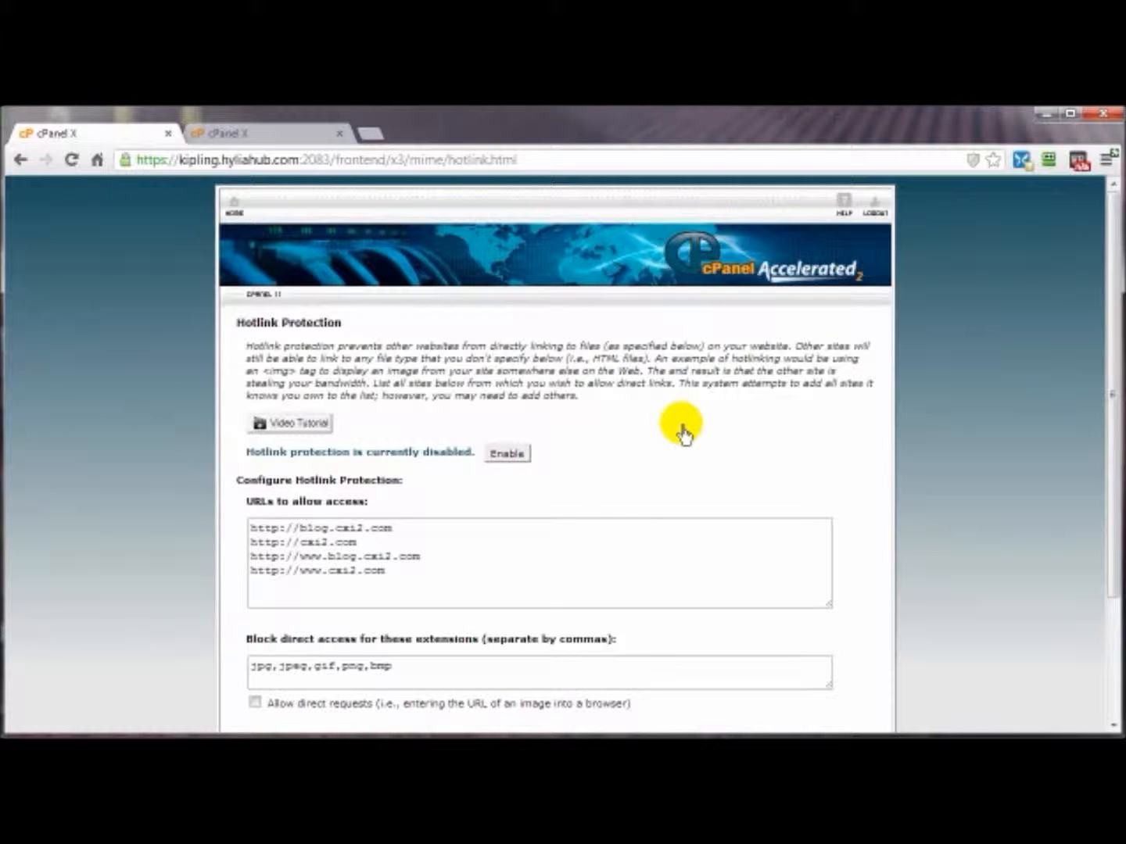
scroll(682, 434, "down", 3)
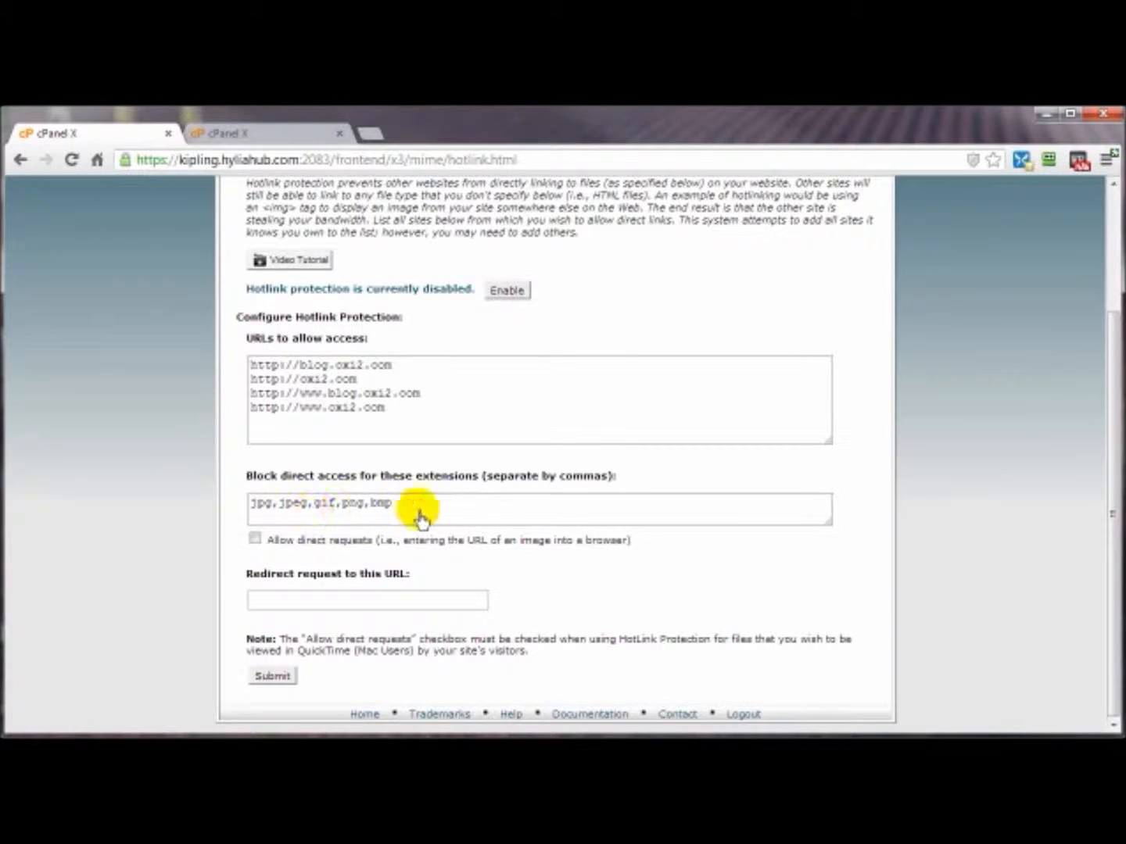
left_click_drag(468, 516, 372, 506)
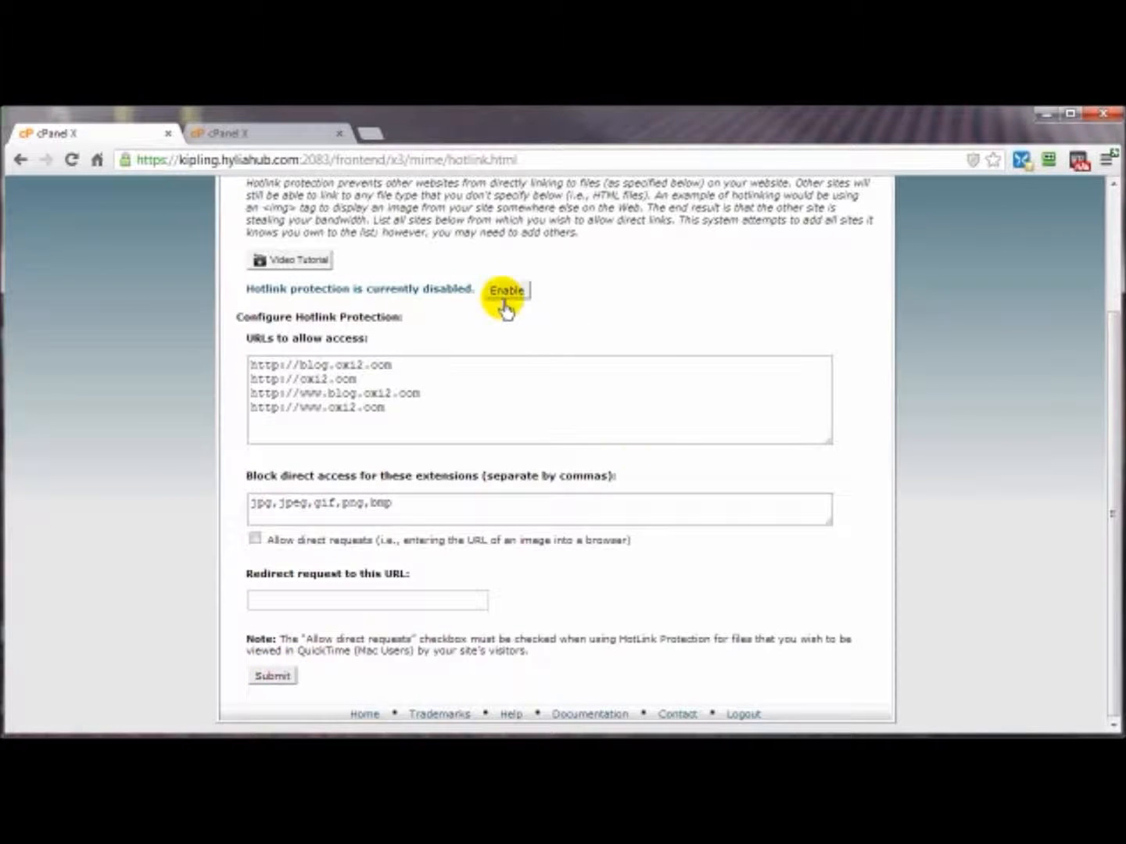
scroll(373, 401, "up", 3)
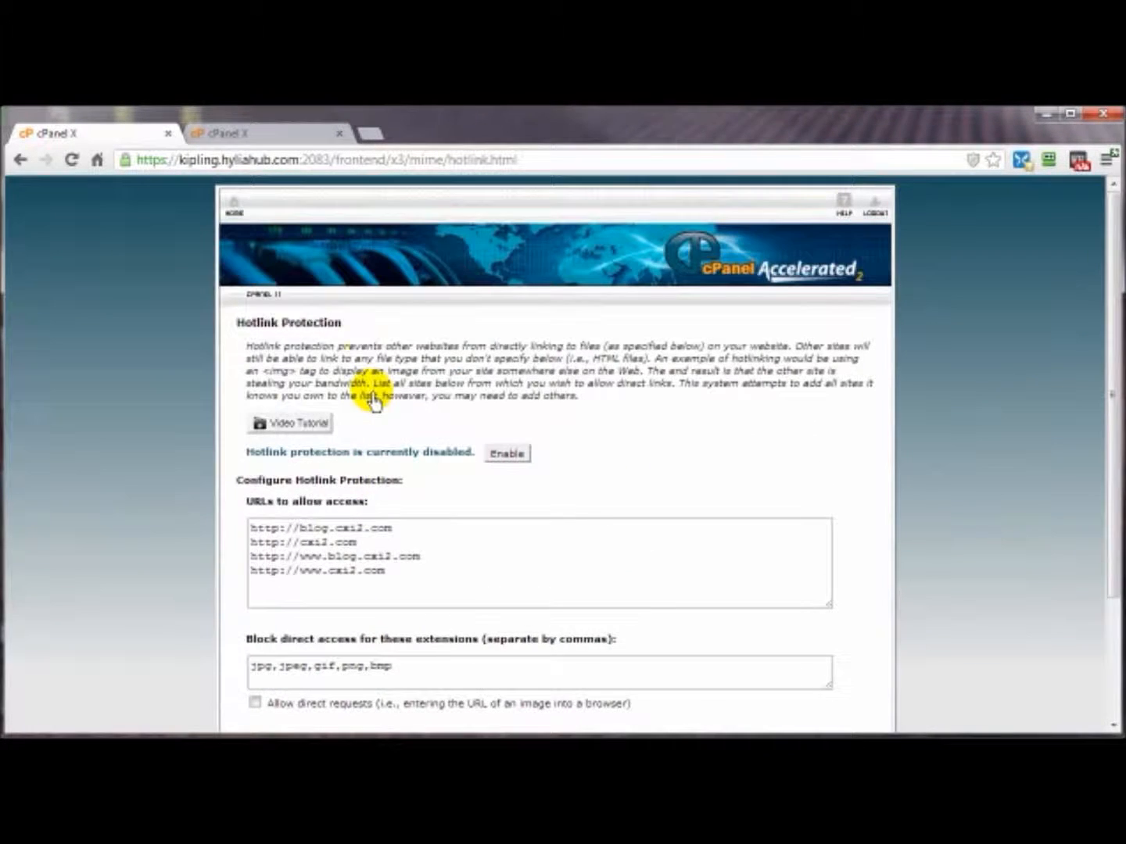
left_click(19, 160)
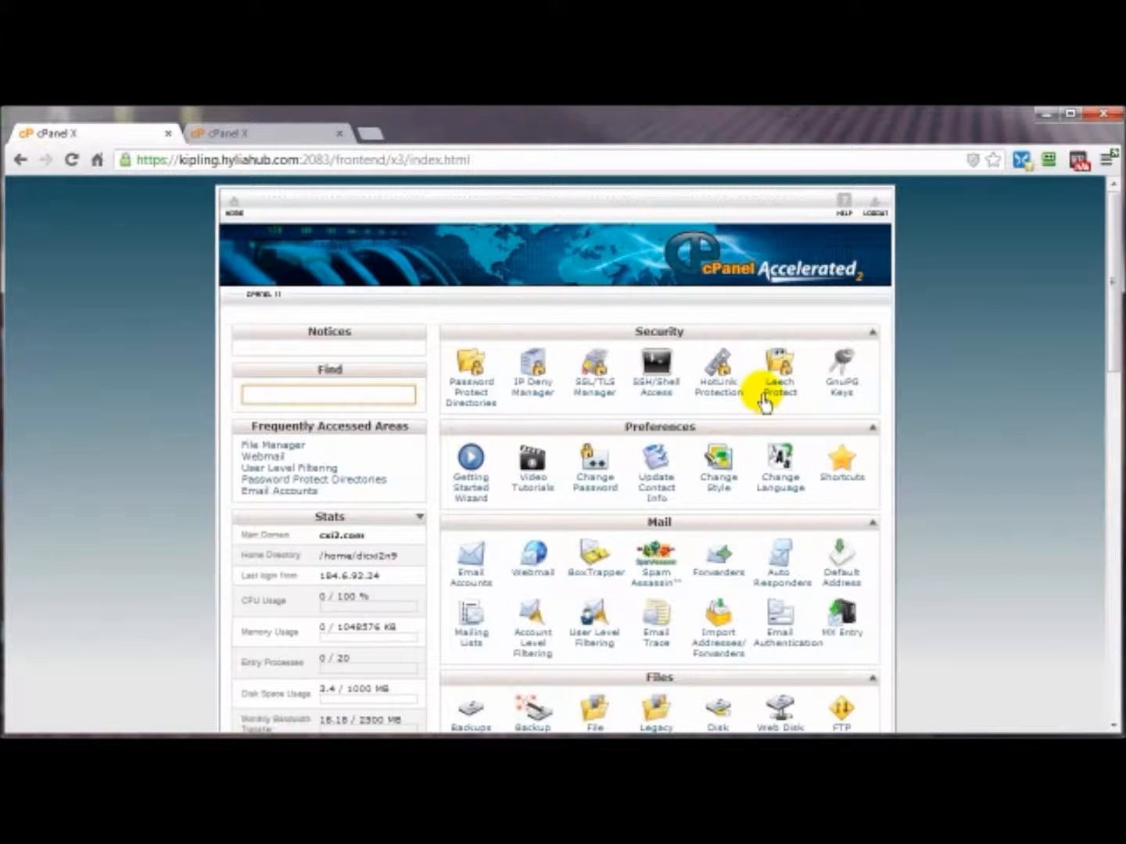
Step: Open the Leech Protect settings for the blog folder in the Web Root (public_html/www) directory
left_click(785, 400)
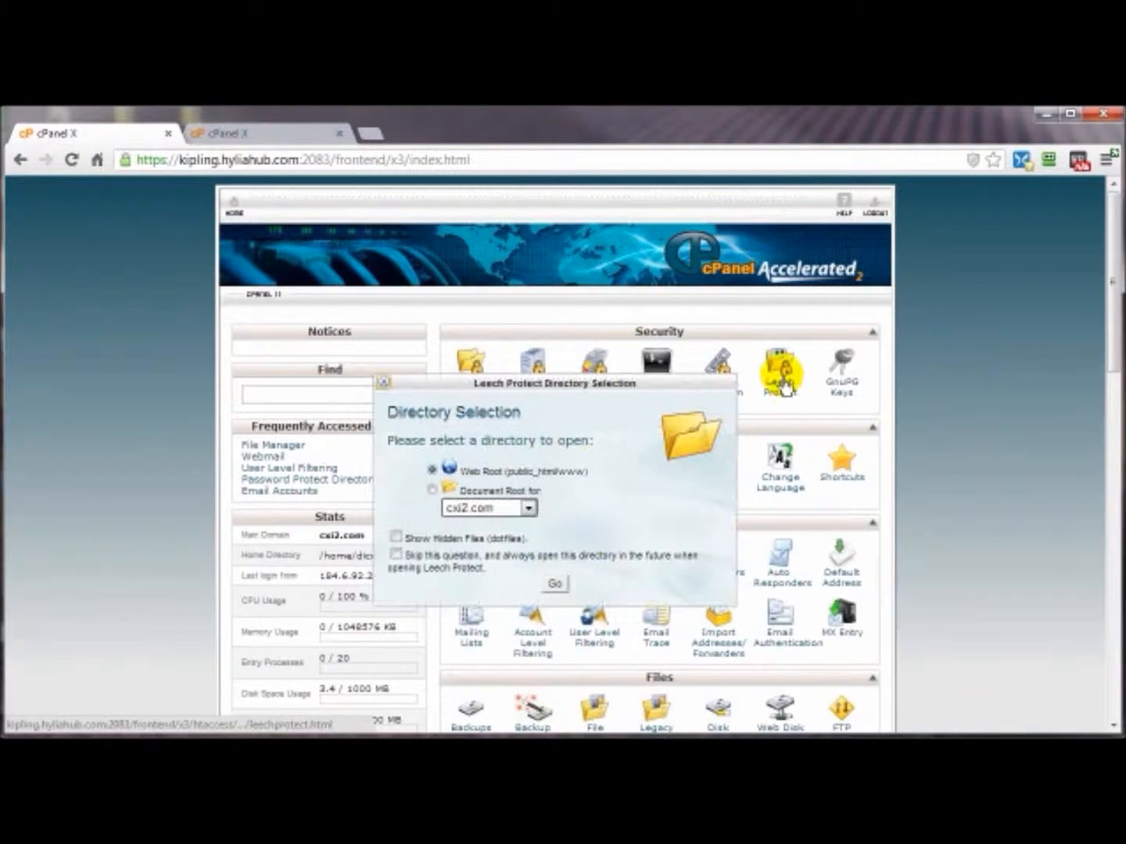
left_click(553, 583)
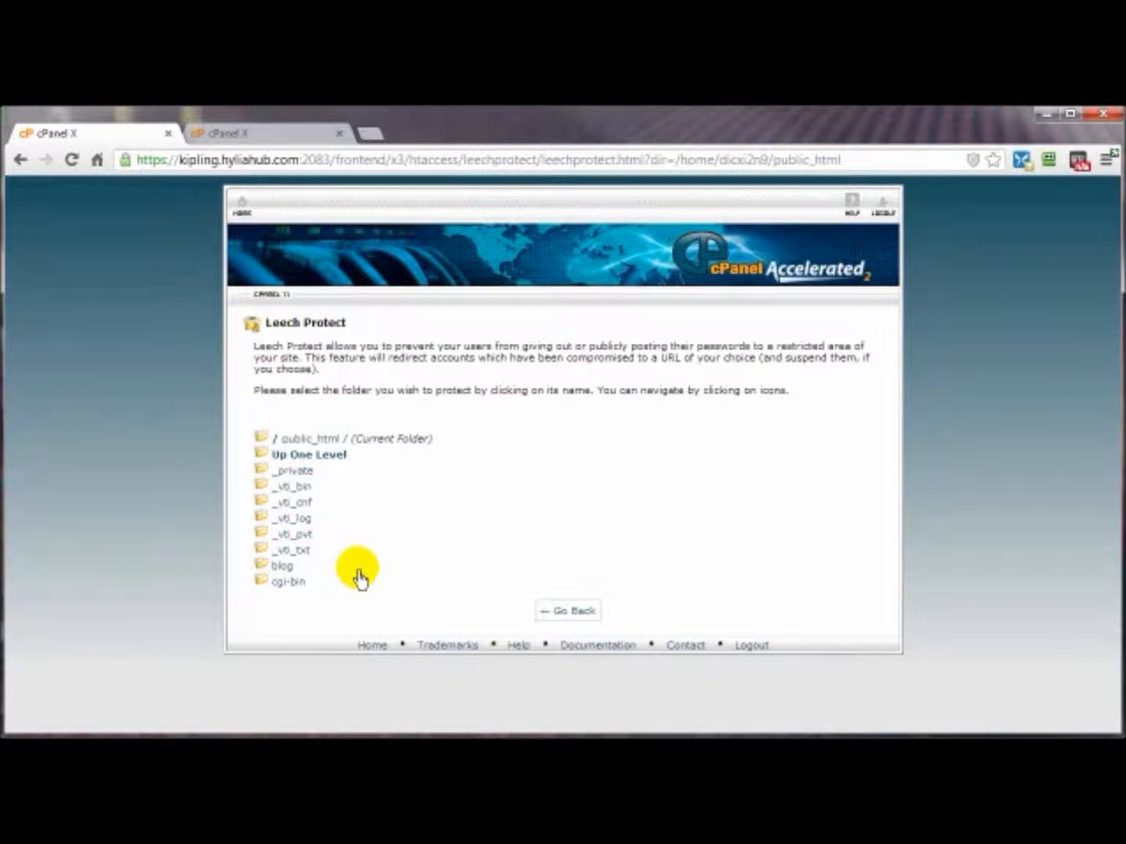
left_click(281, 567)
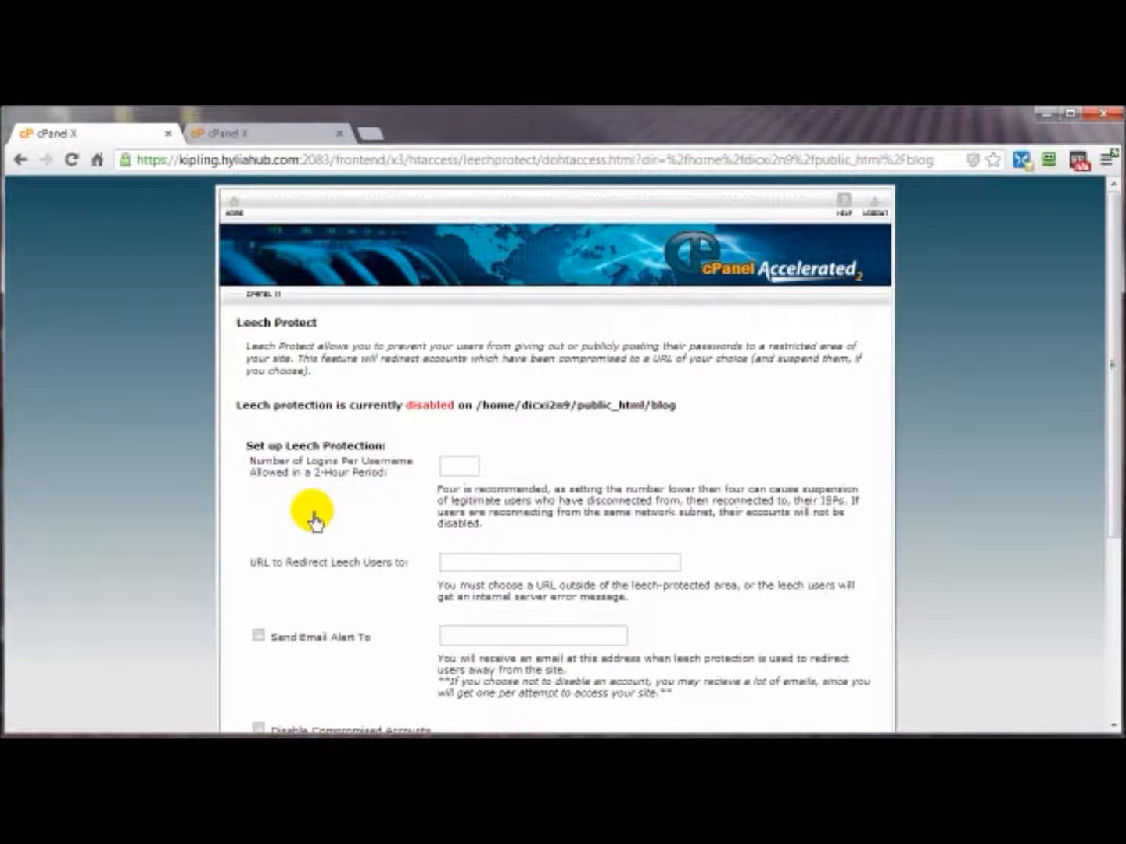
Step: Enter a two-hour login limit per username, review the other Leech Protect options, and return to the home page without enabling protection
left_click(454, 468)
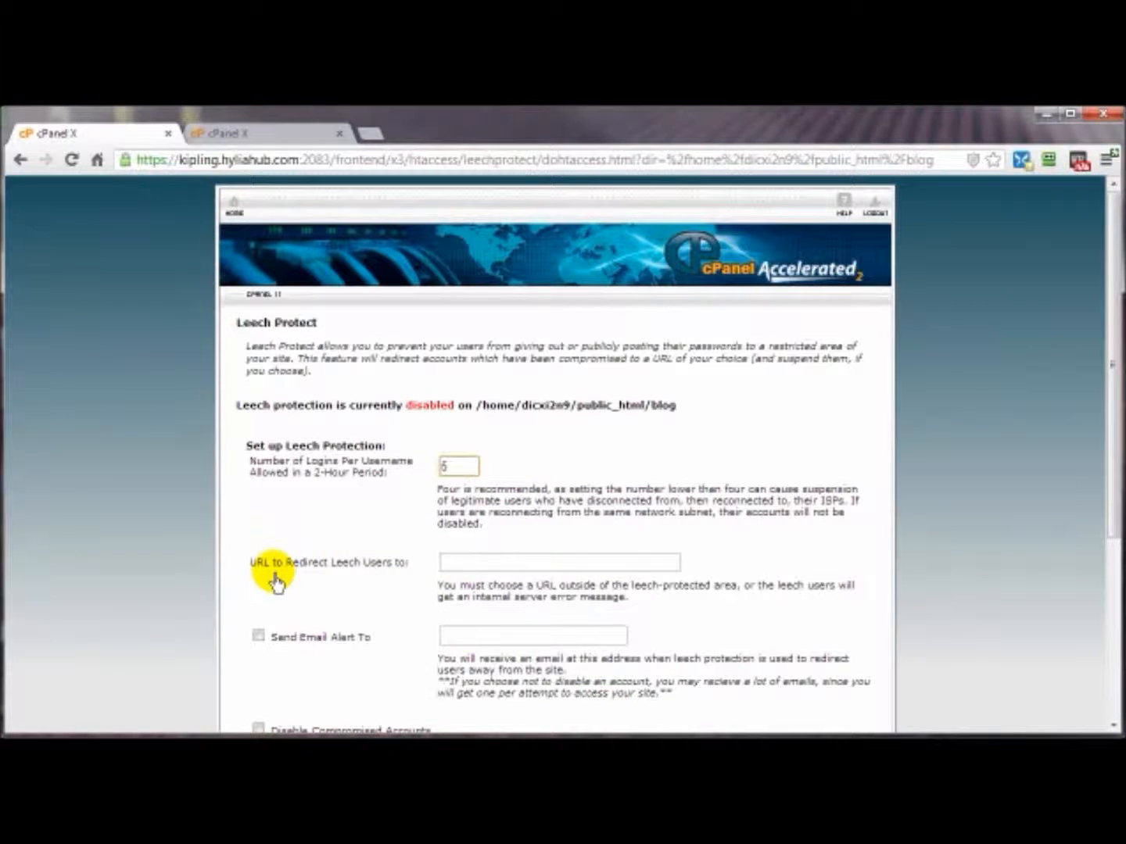
scroll(358, 568, "down", 1)
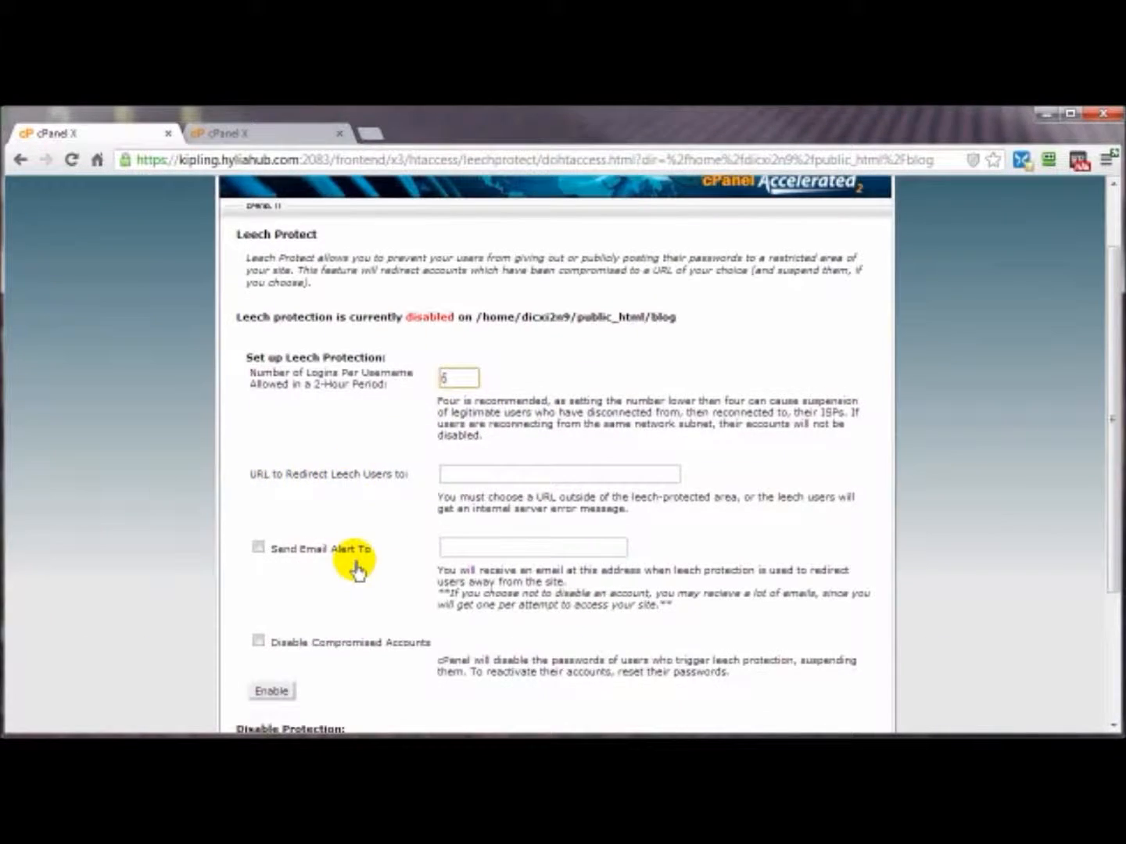
left_click(463, 476)
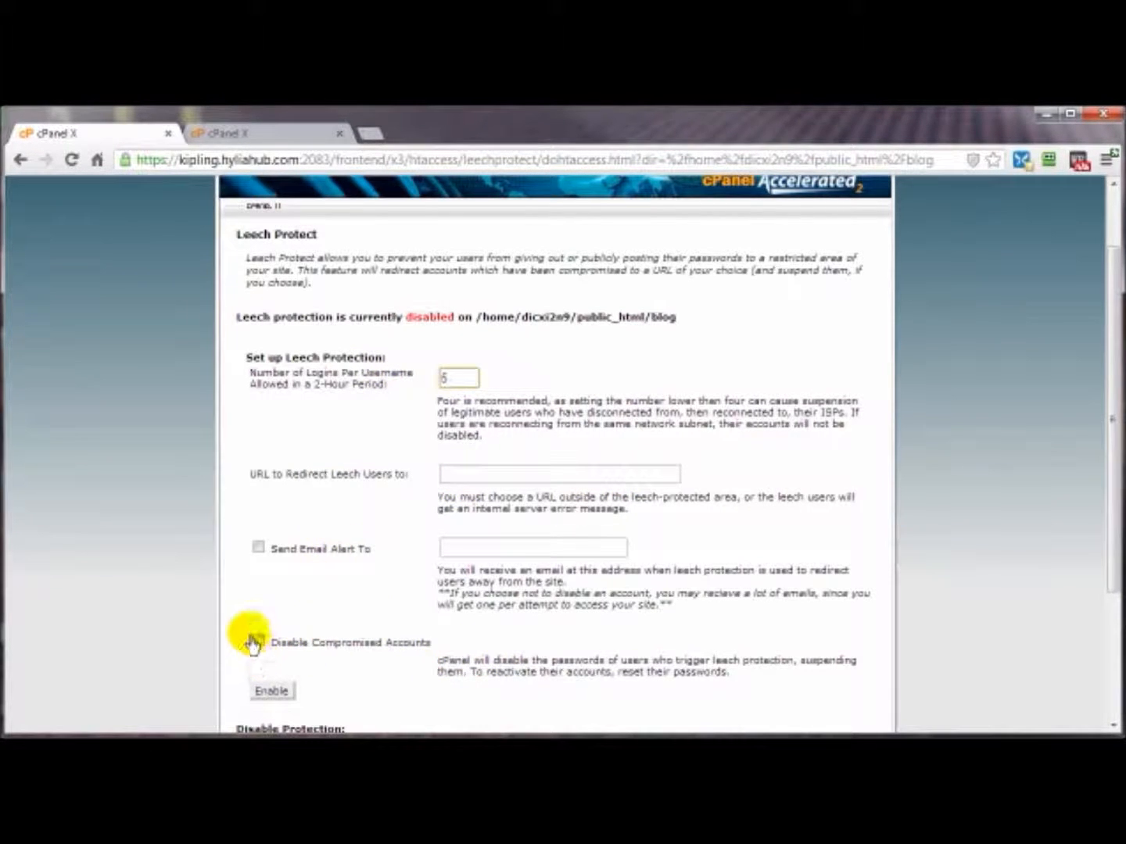
left_click(258, 548)
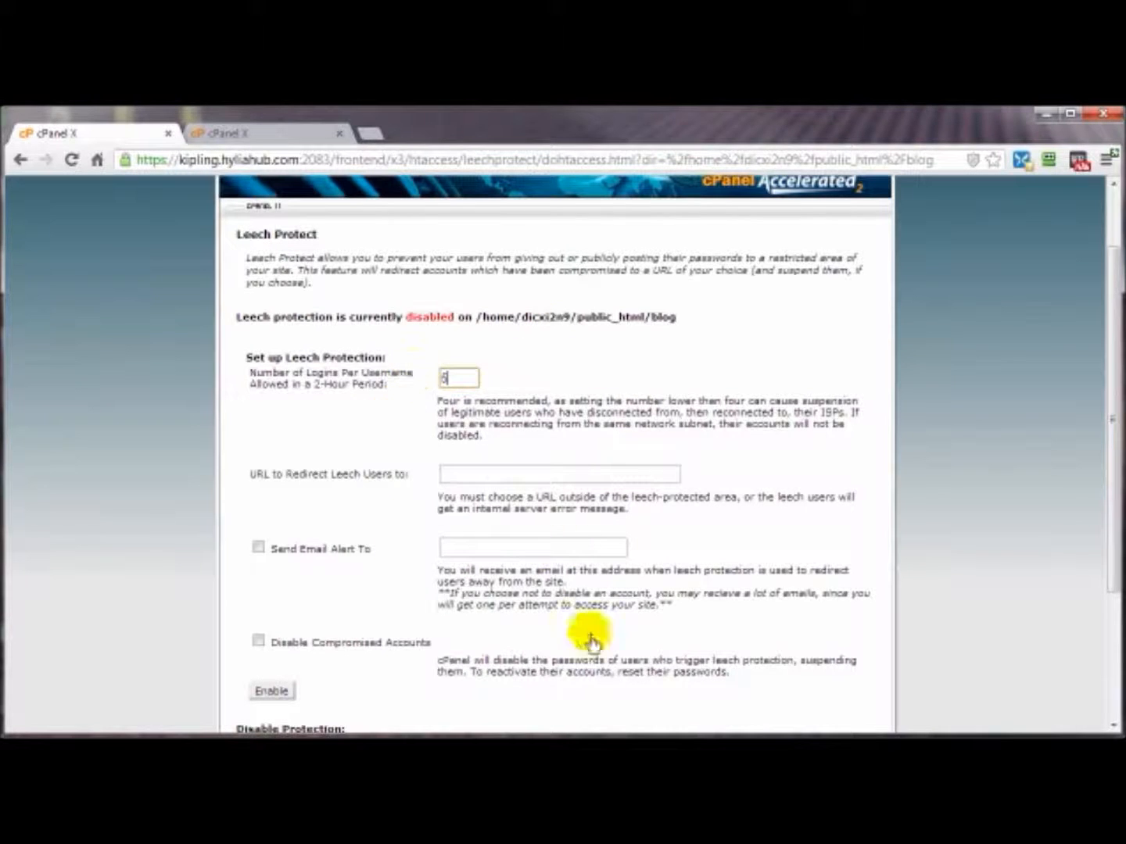
scroll(507, 539, "down", 2)
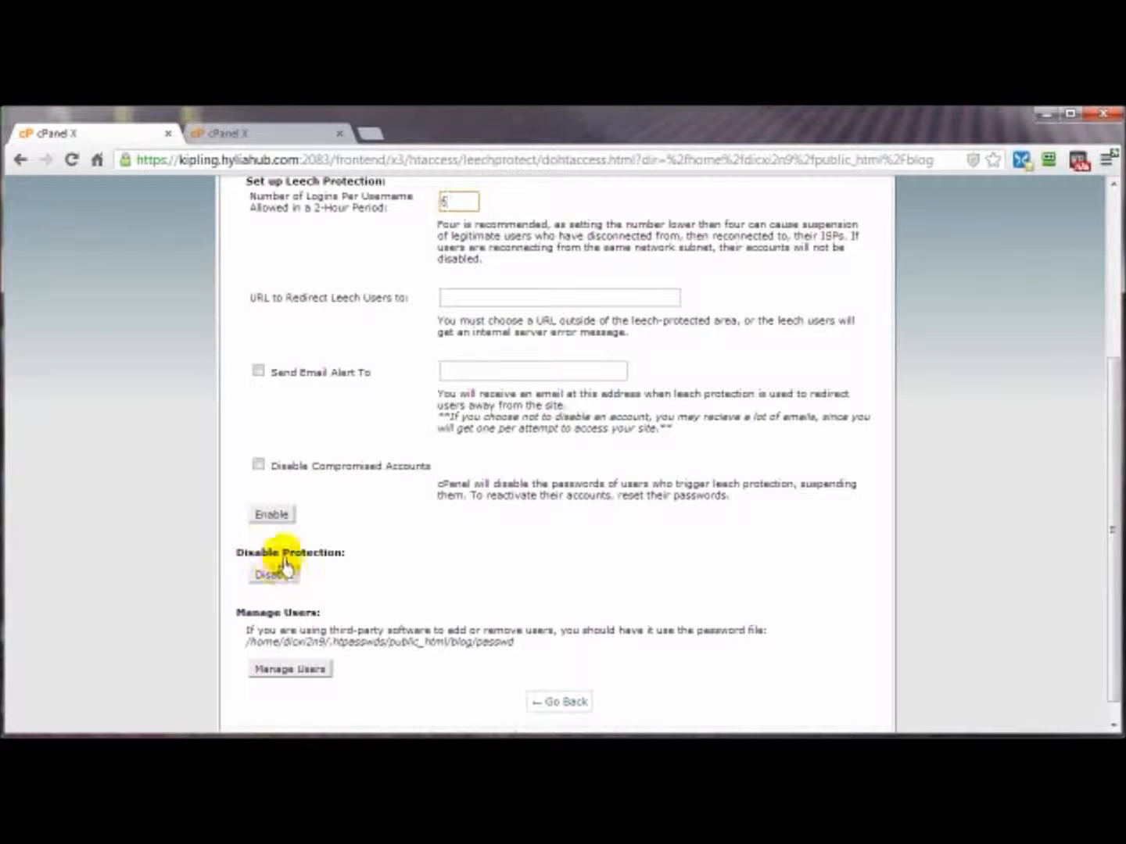
left_click(556, 704)
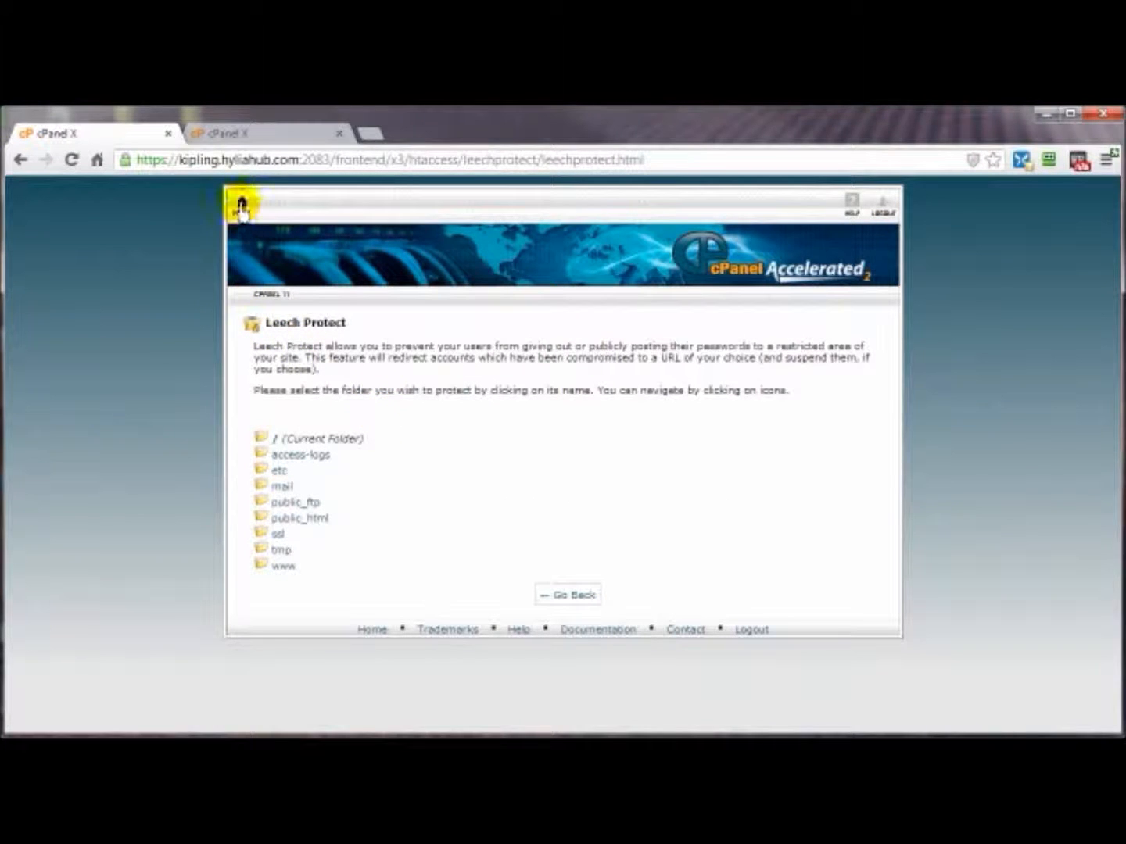
left_click(241, 208)
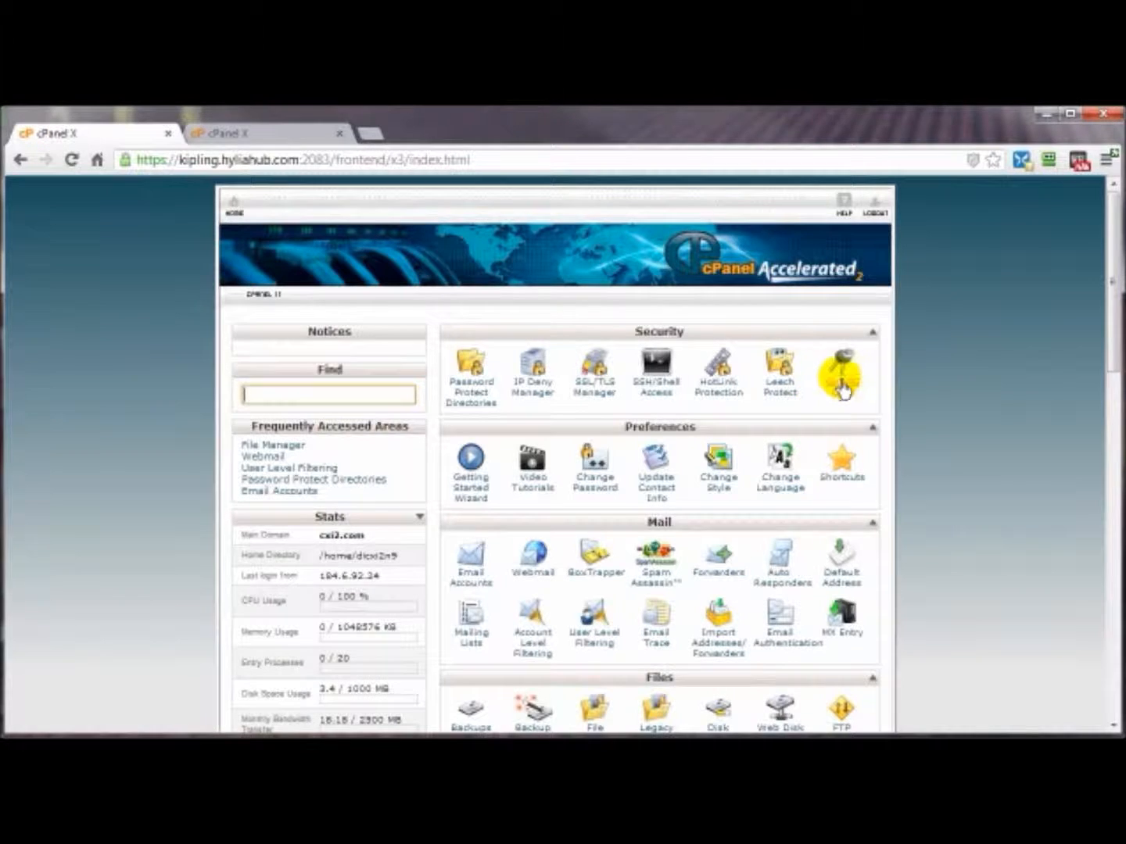
Step: Review the GnuPG key creation form, including the available key sizes and the import option, and return to the cPanel home page
left_click(843, 383)
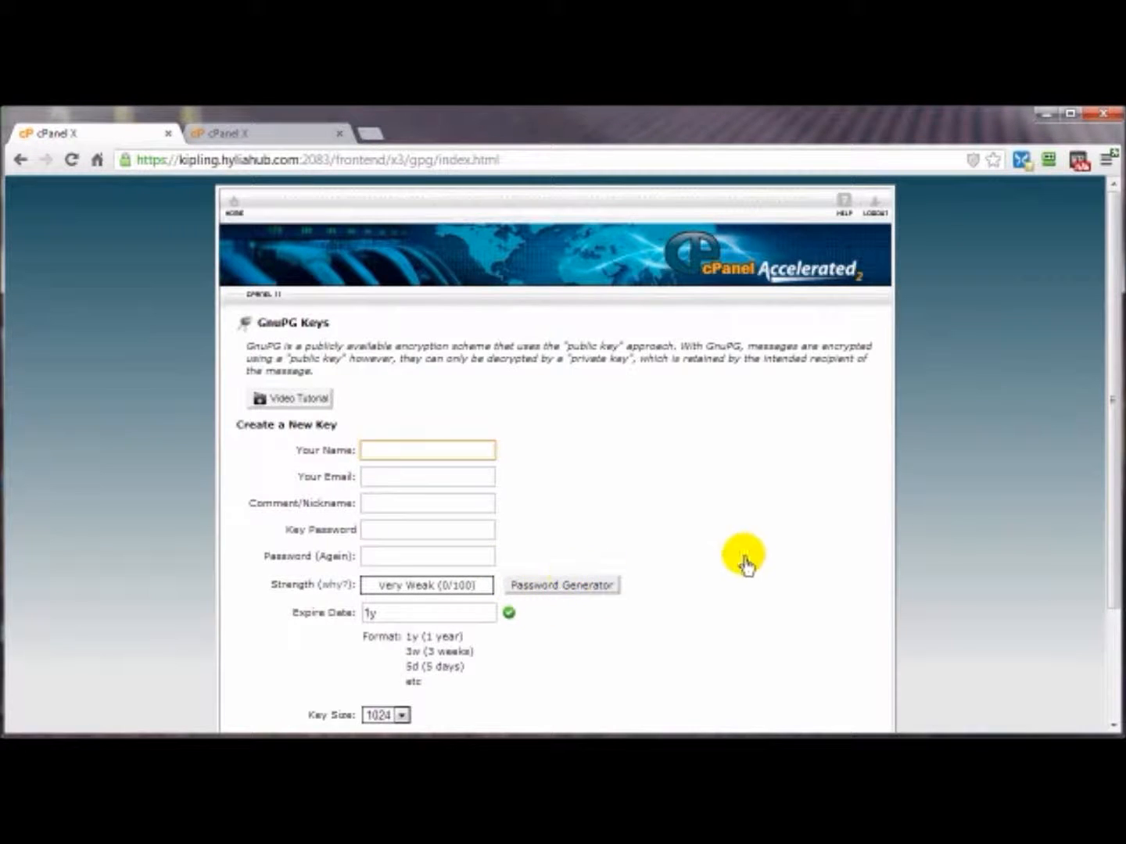
scroll(736, 559, "down", 3)
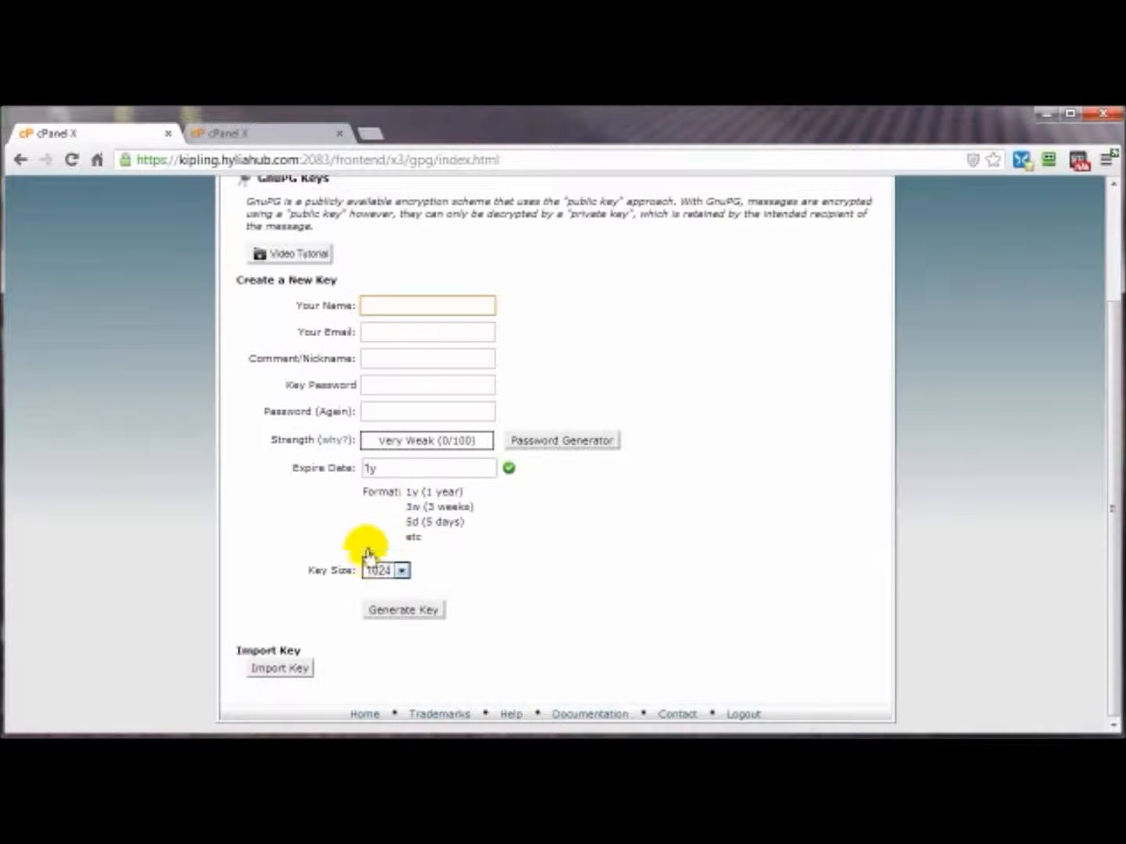
left_click(401, 571)
left_click(401, 571)
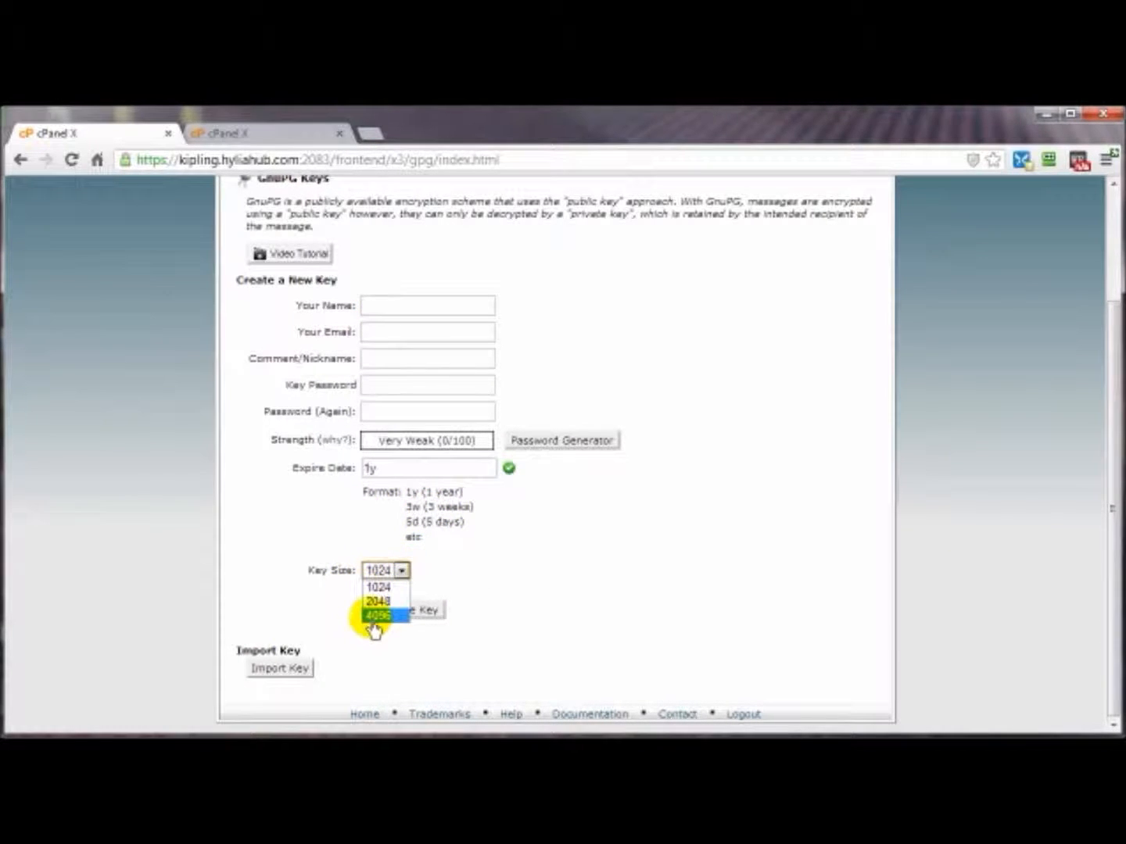
left_click(536, 613)
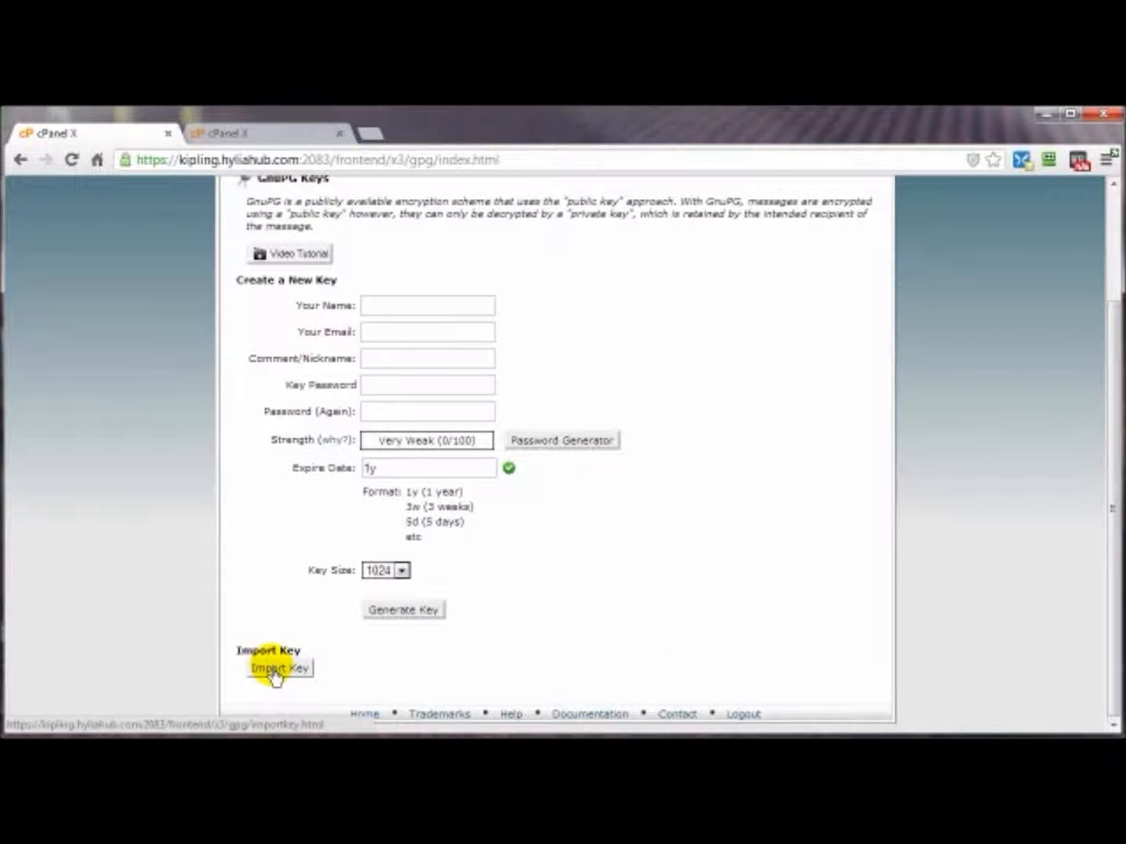
scroll(469, 547, "up", 3)
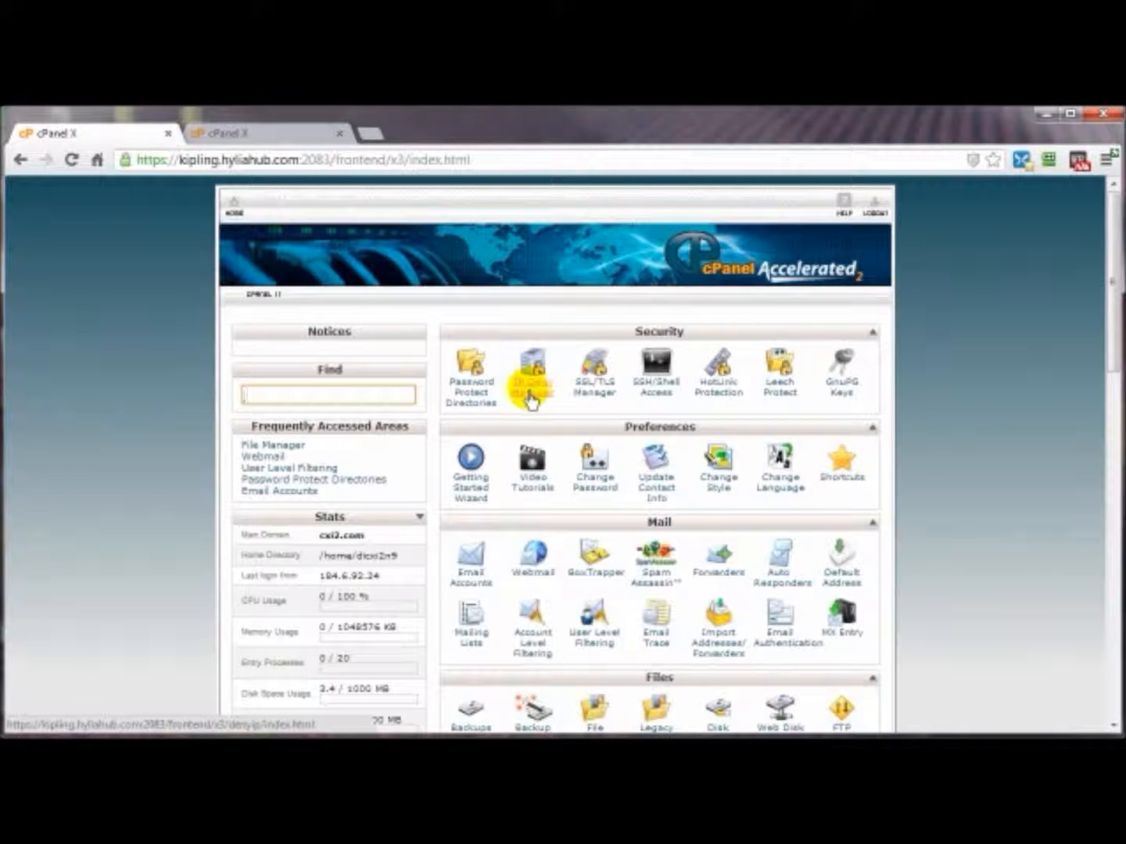
Step: Revisit the IP Deny Manager page and go back to the cPanel home page
left_click(537, 398)
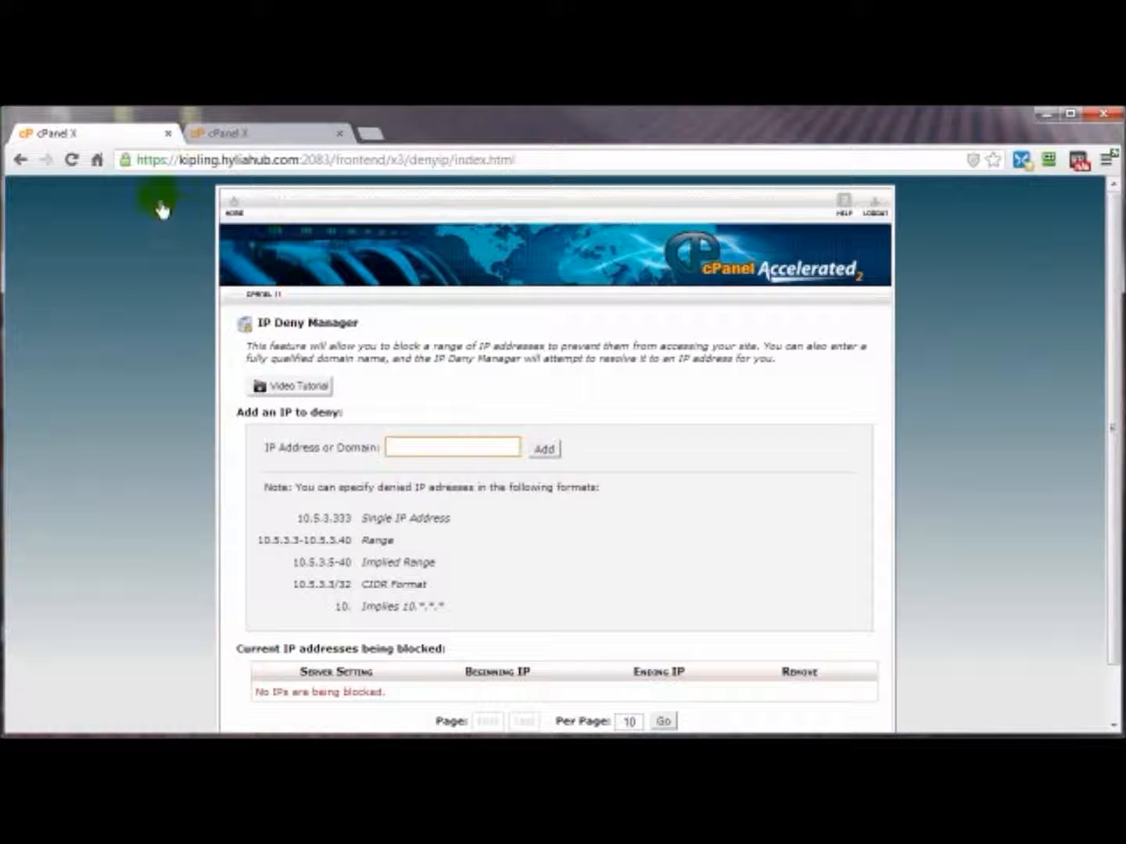
left_click(235, 222)
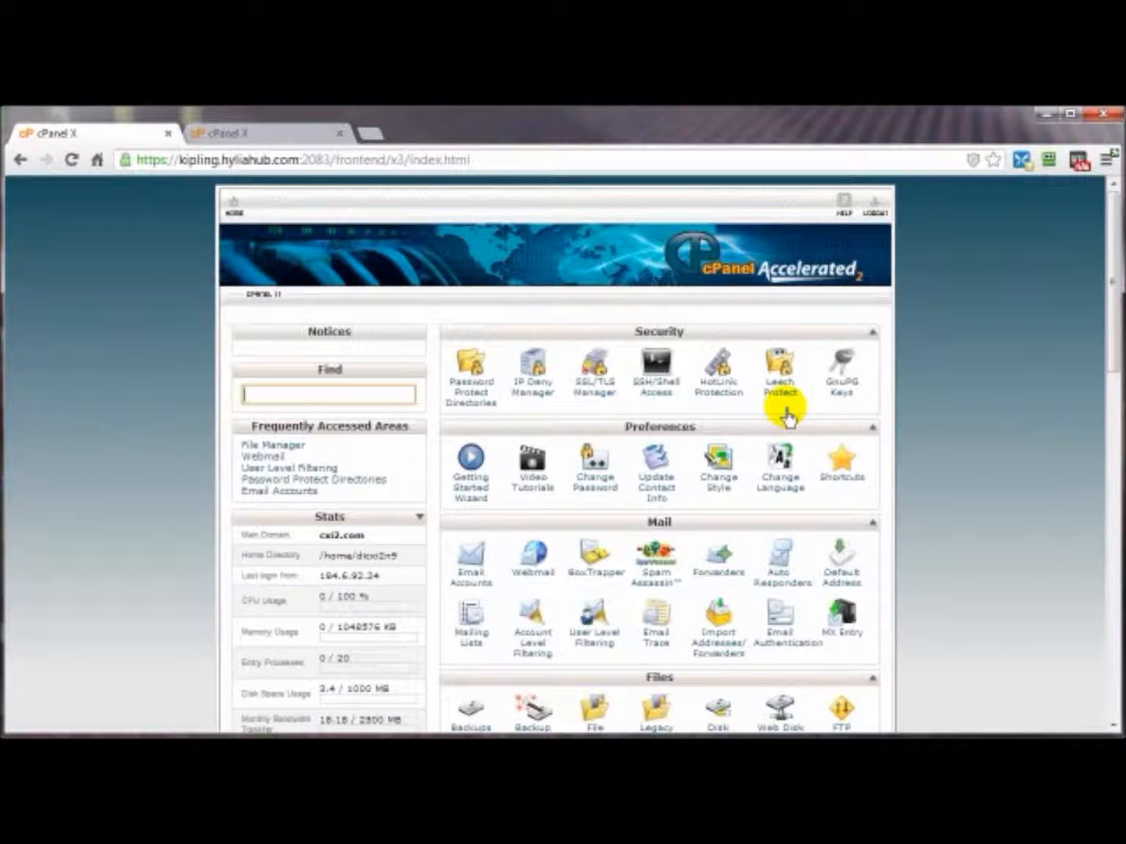